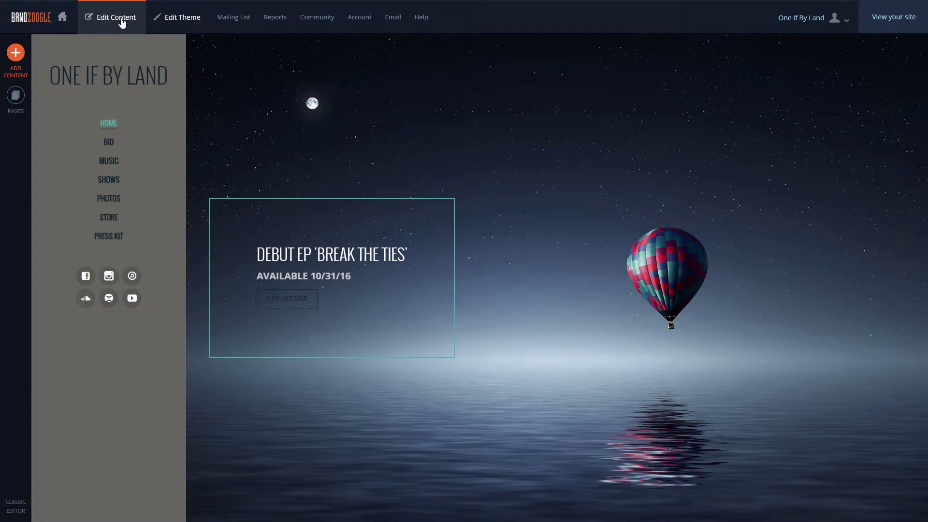
Go to the Shows page from the Pages list and show the features that can be added.
click(15, 97)
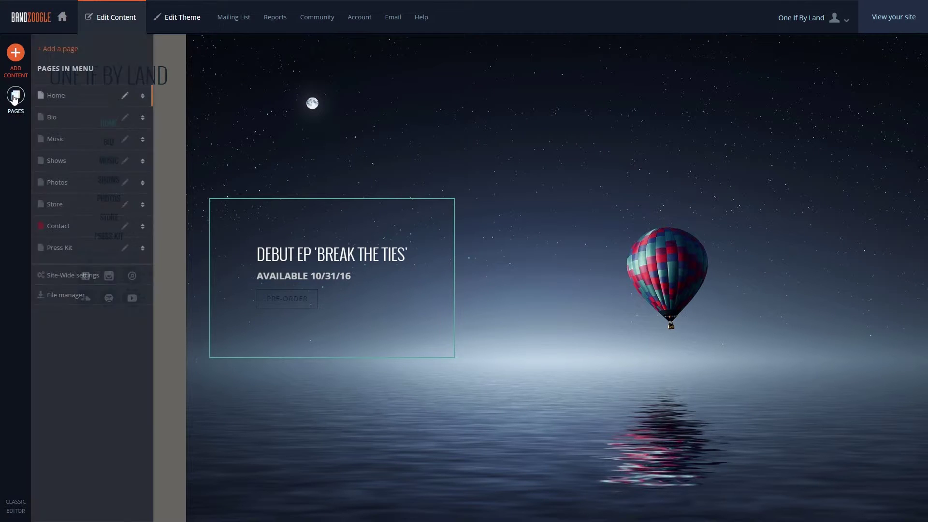
click(62, 163)
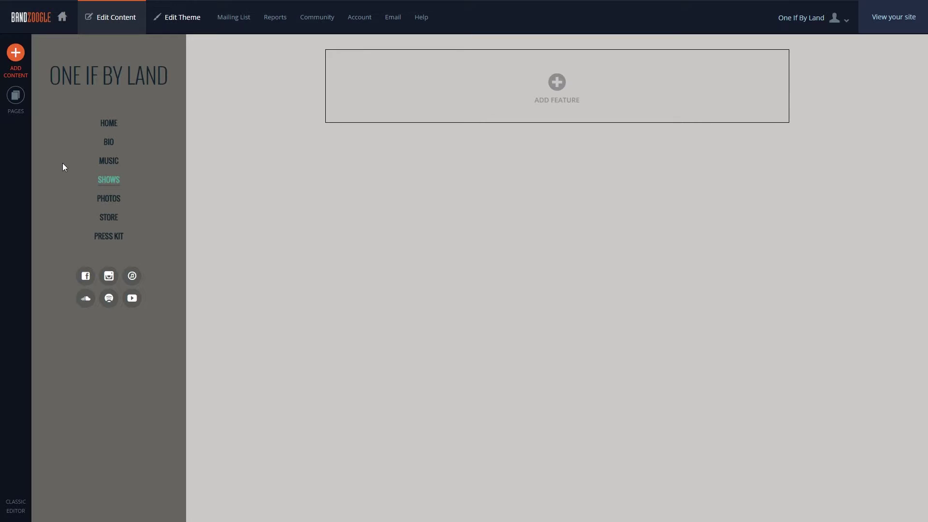
click(17, 62)
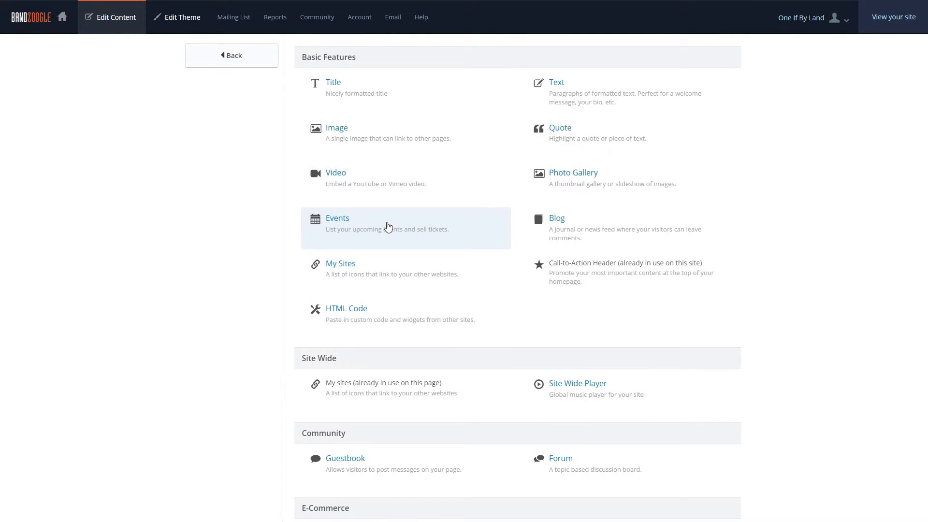
Place an Events feature on the Shows page and start a new event entry.
click(388, 226)
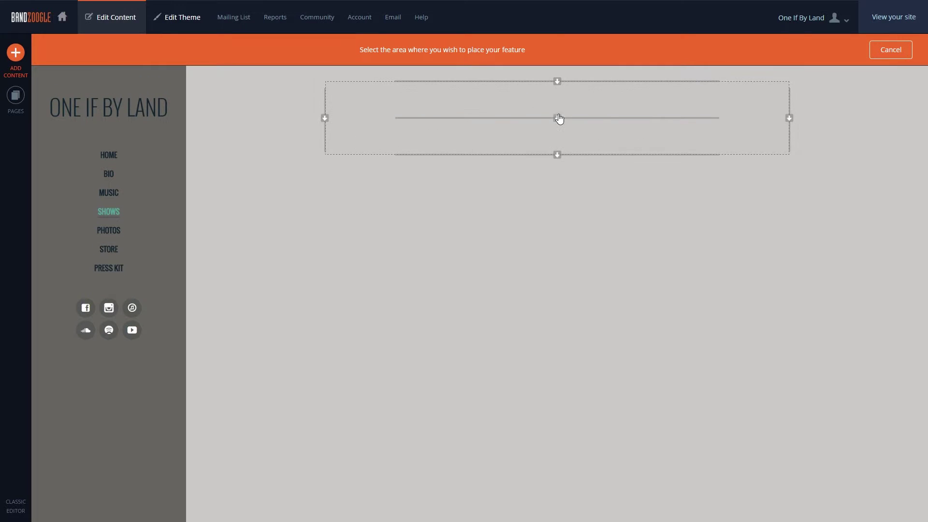
click(559, 119)
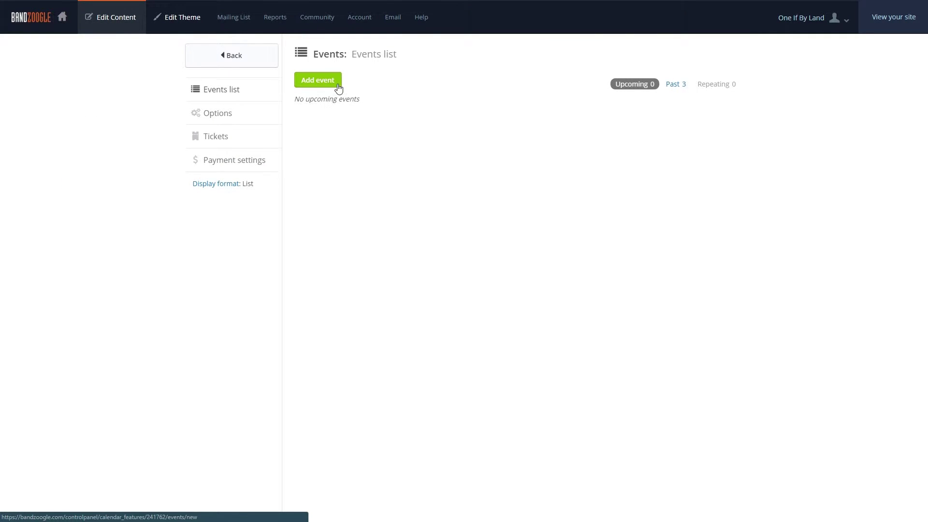
click(338, 89)
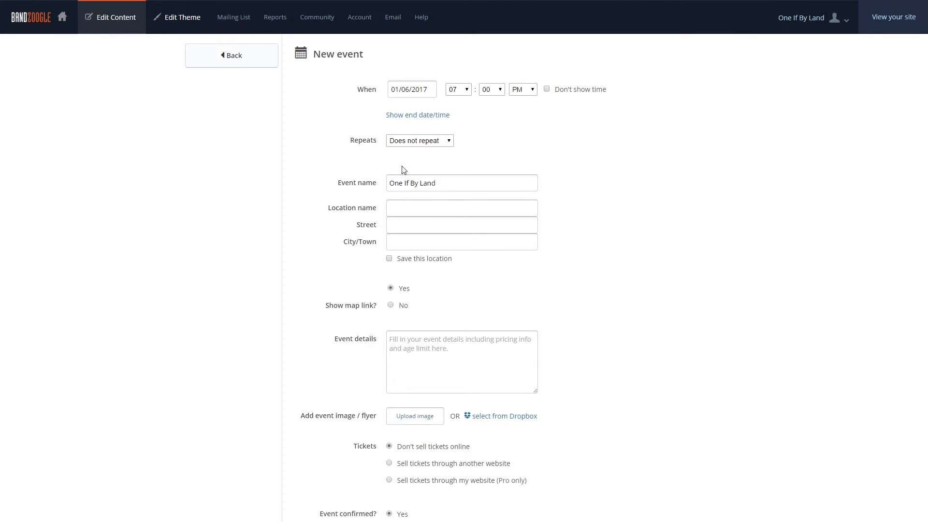
Keep the 01/06/2017 7:00 PM event set to 'Does not repeat'.
click(419, 142)
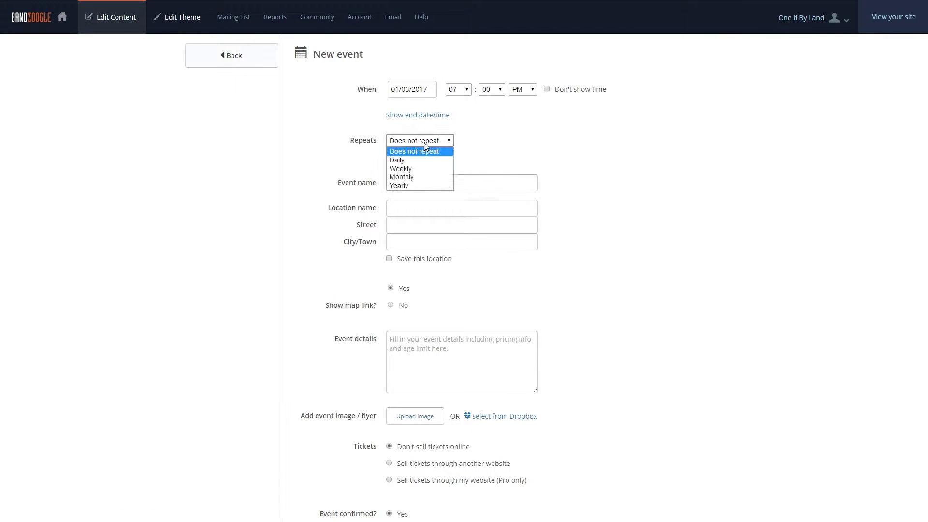
click(436, 149)
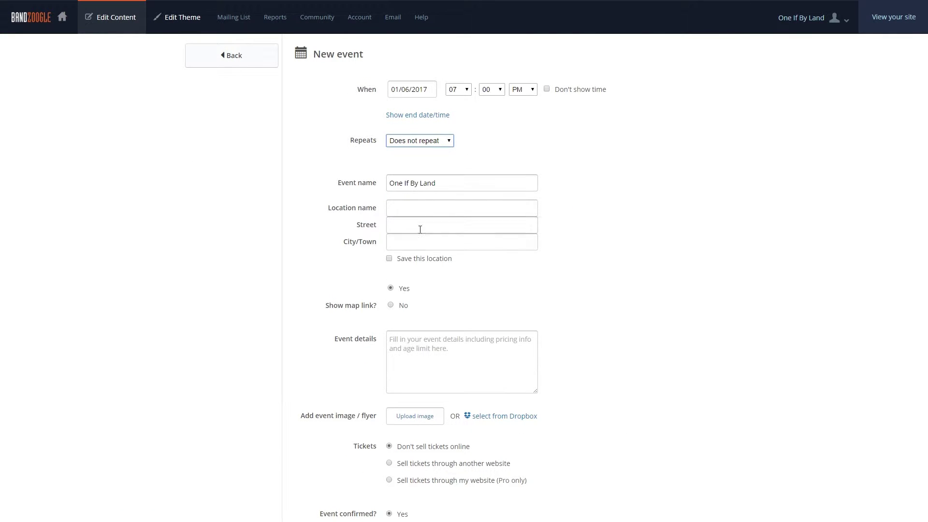
click(426, 261)
scroll(326, 362, down, 2)
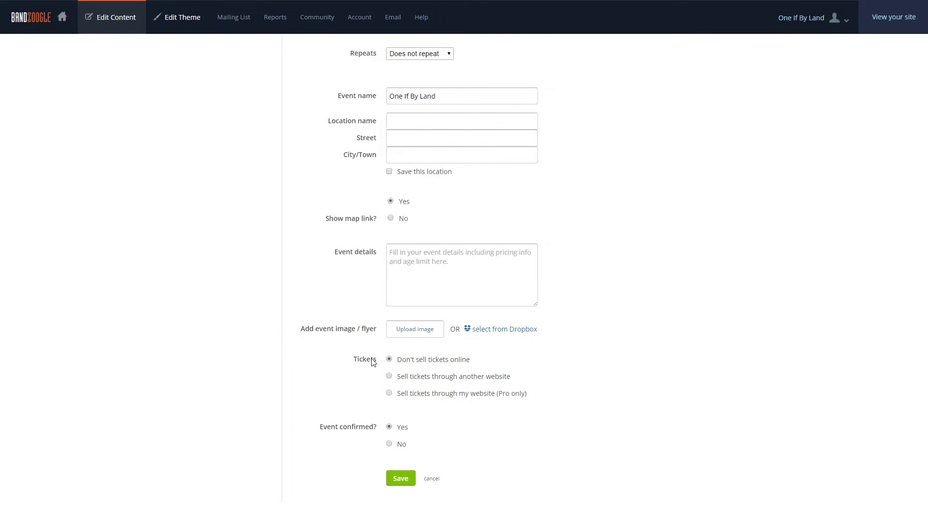
Select 'Sell tickets through my website', then cancel the unsaved event.
click(414, 400)
scroll(348, 394, down, 3)
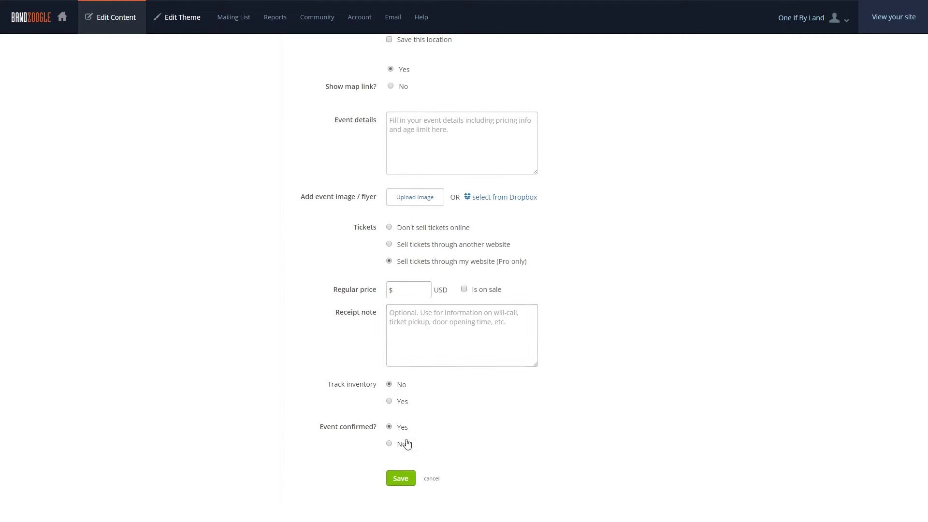
click(431, 480)
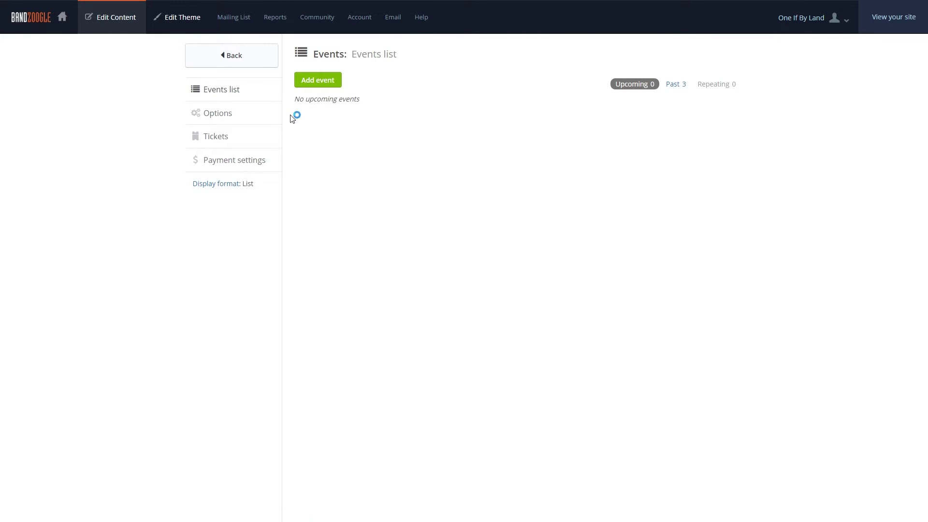
View the events display Options, then the Tickets page with its guest list address.
click(210, 113)
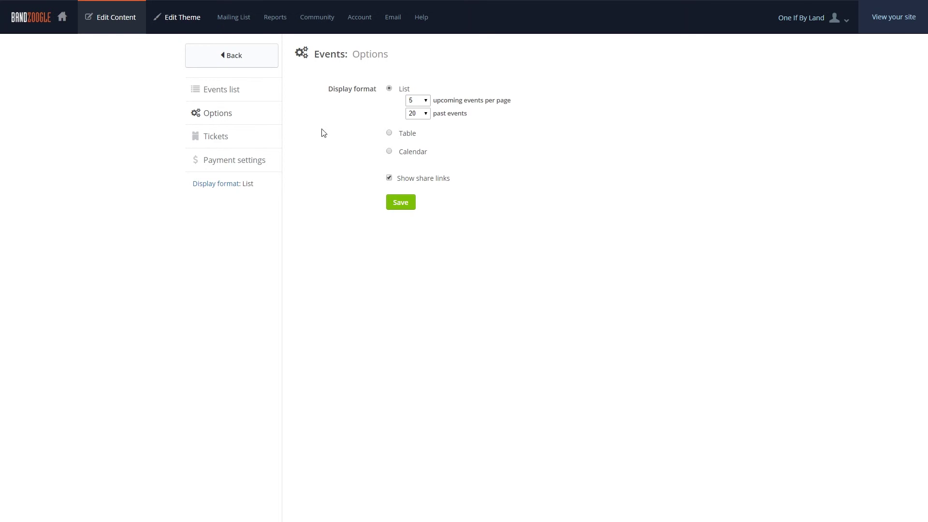
click(223, 140)
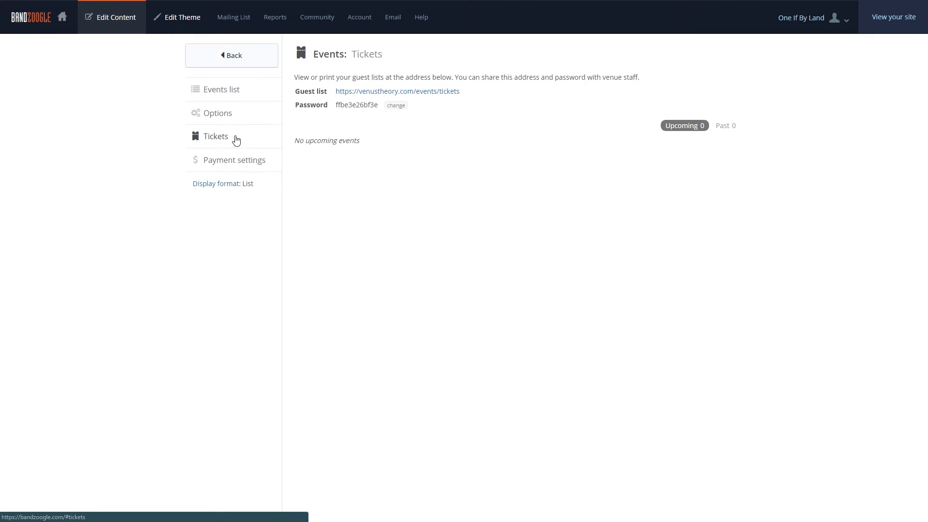
Show the events Payment settings with PayPal account, US Dollars and thank-you message.
click(261, 160)
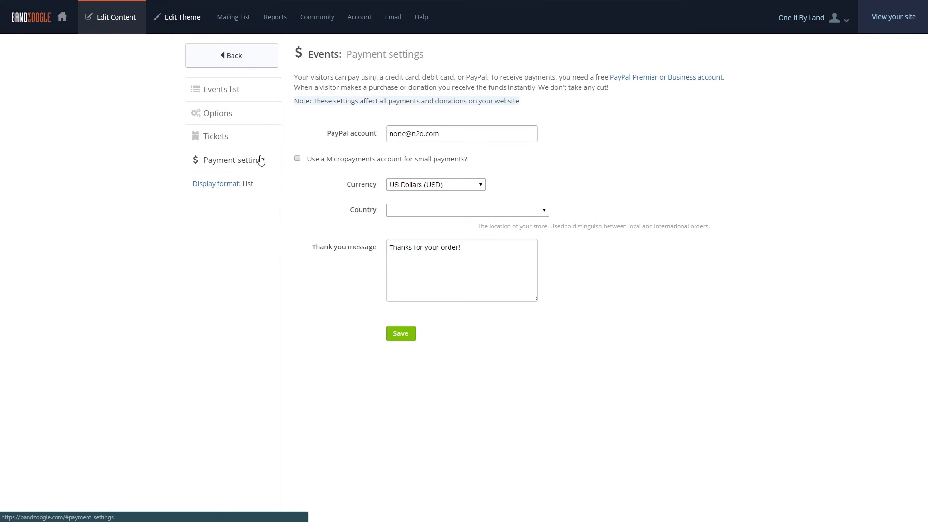